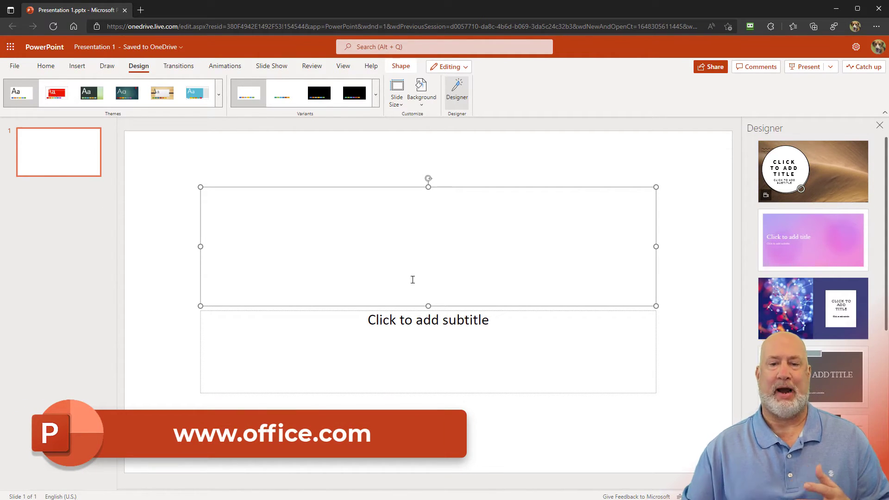
Step: Title the slide 'Administrative Professional Day Conference' and apply Designer's yellow colourful-shapes layout
left_click(143, 237)
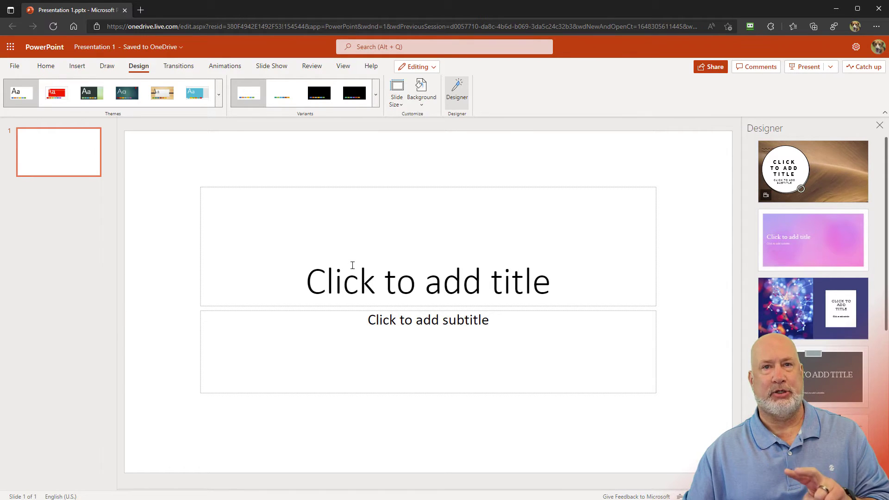
left_click(407, 283)
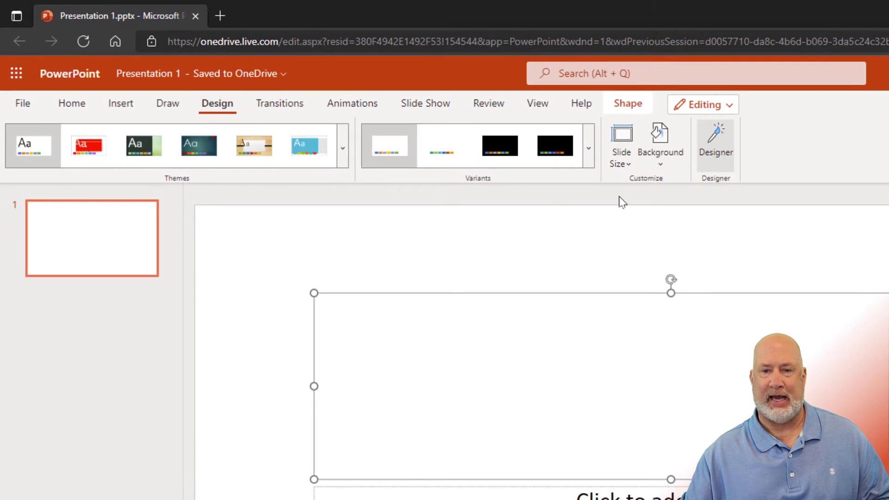
left_click(713, 152)
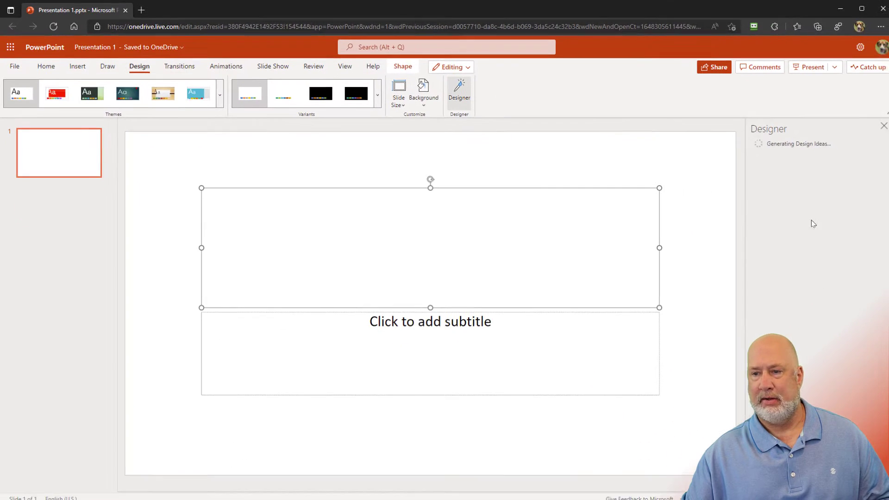
left_click(820, 181)
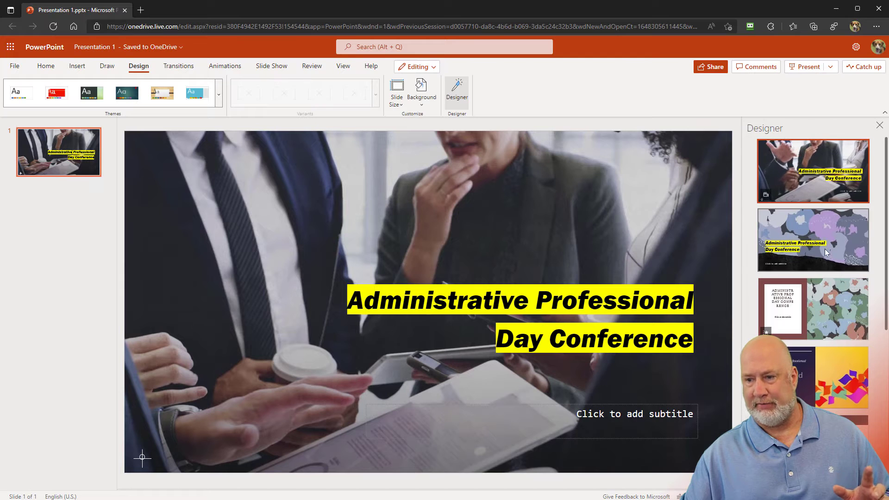
left_click(826, 386)
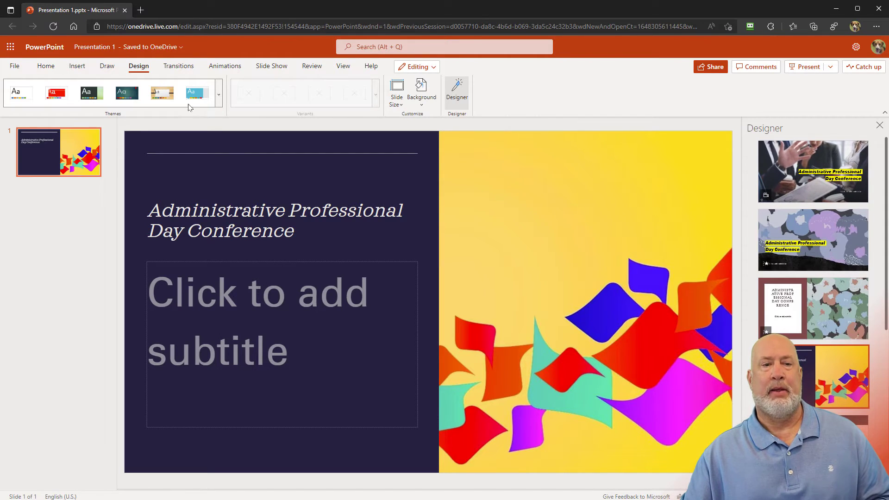
Step: Insert a Title and Content slide from the New Slide gallery and title it 'Agenda'
left_click(54, 69)
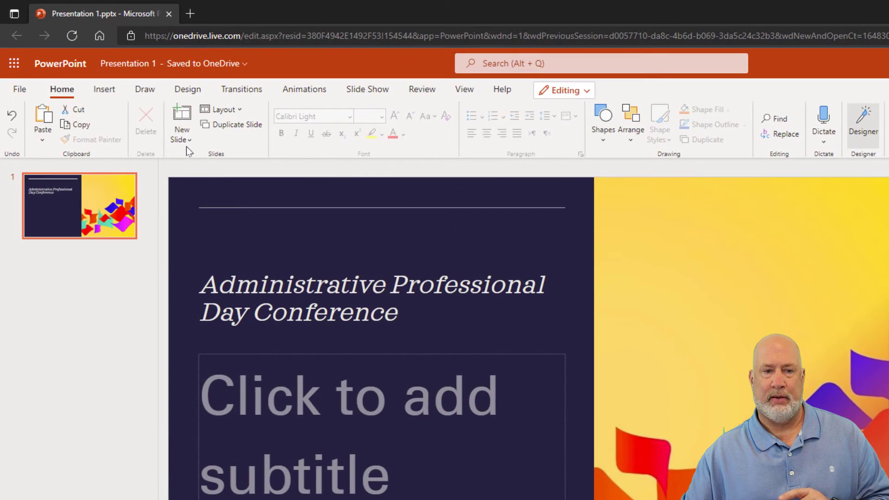
left_click(187, 139)
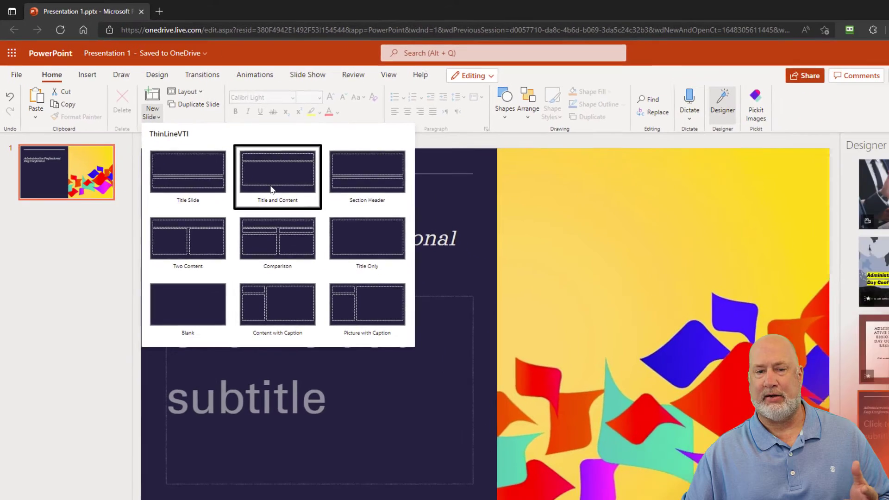
left_click(324, 225)
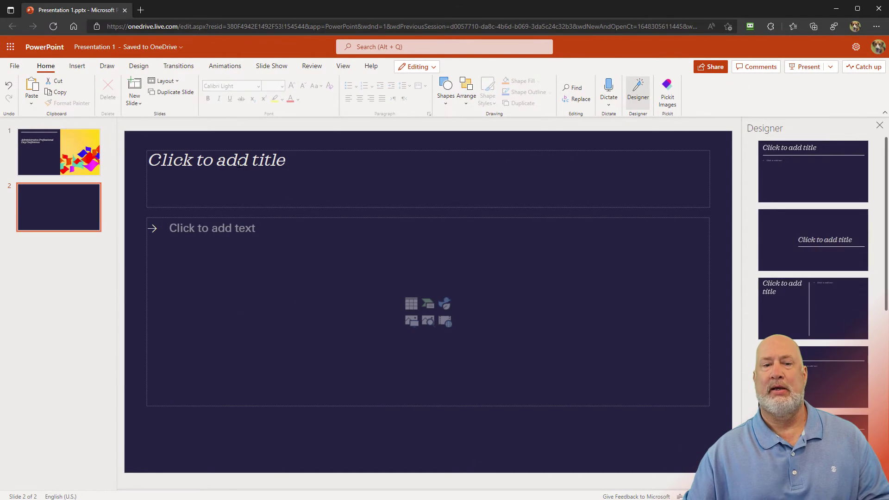
left_click(323, 221)
type("A")
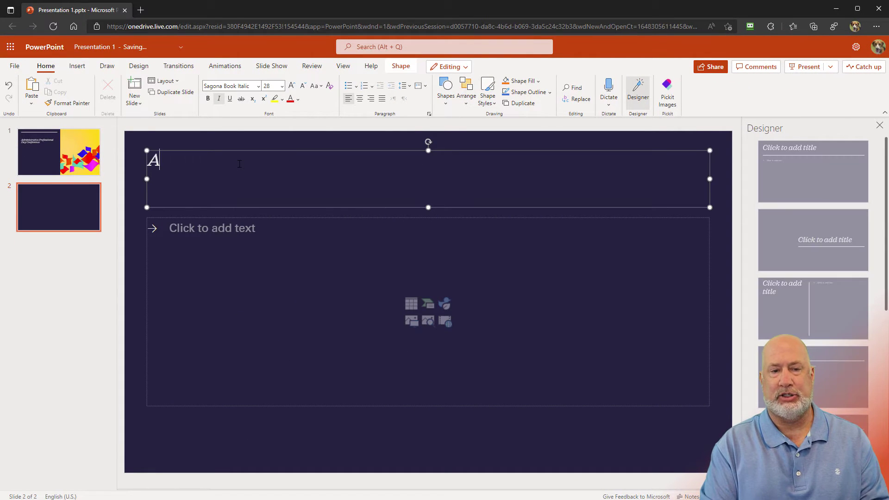
type("gend")
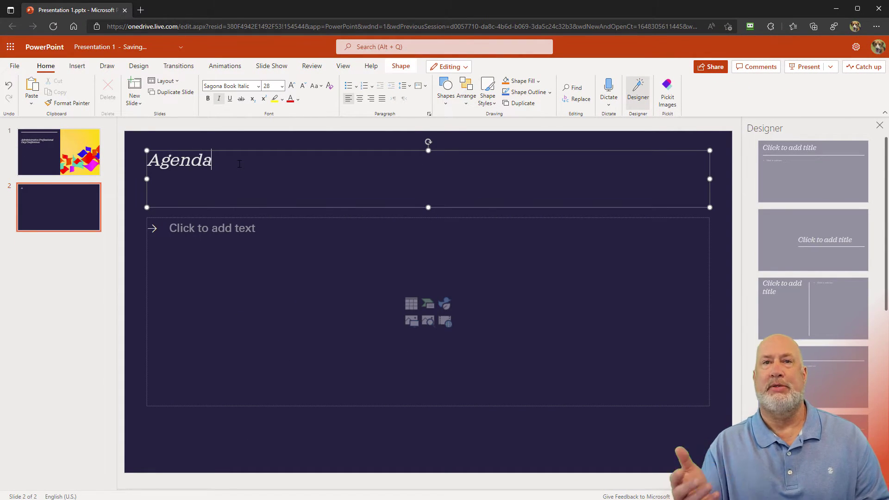
type("a")
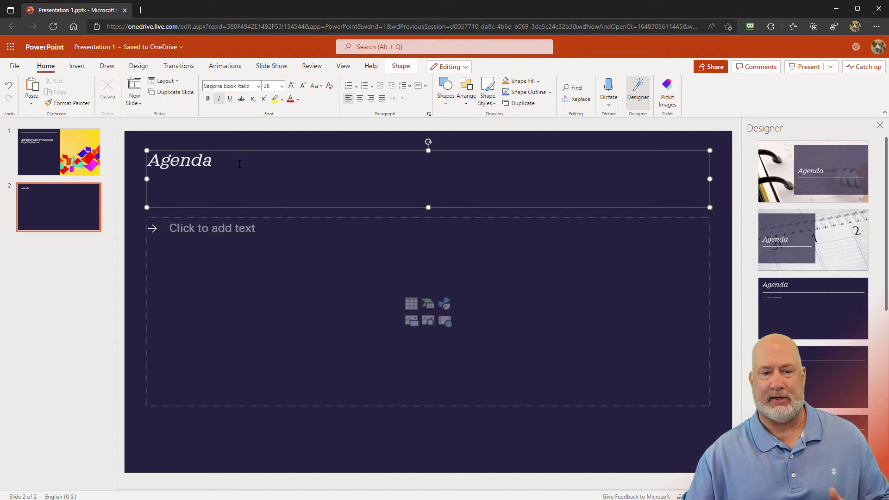
Step: List the agenda bullets Chats, Channel Conversations, Files, Meetings and Schedule Meetings
left_click(203, 230)
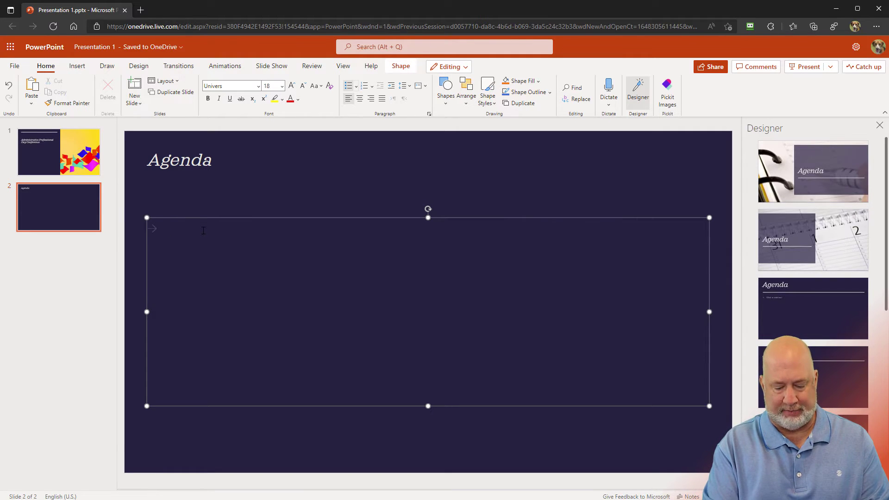
type("Chats")
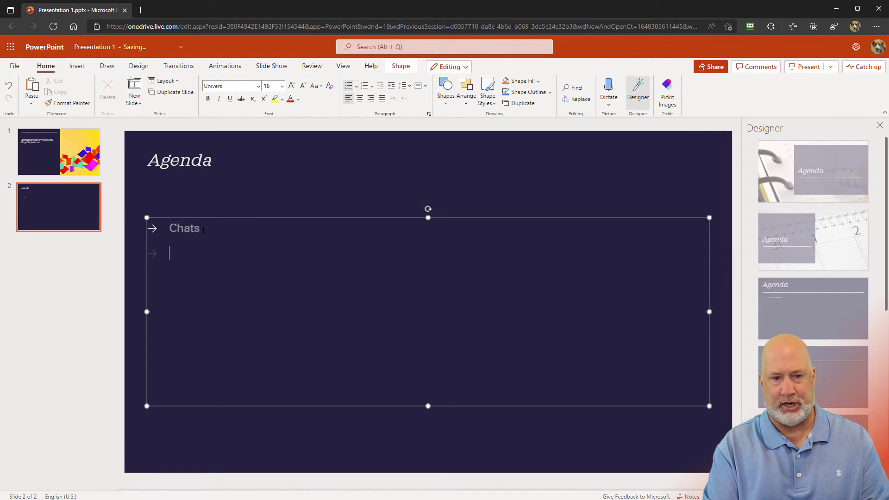
type("Channel")
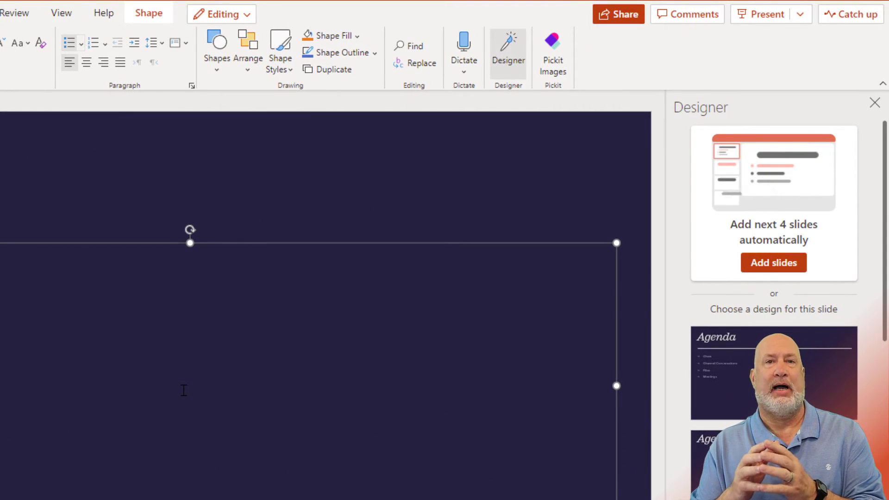
key("BackSpace")
key("BackSpace")
key("BackSpace")
key("BackSpace")
key("BackSpace")
key("BackSpace")
key("BackSpace")
key("BackSpace")
key("BackSpace")
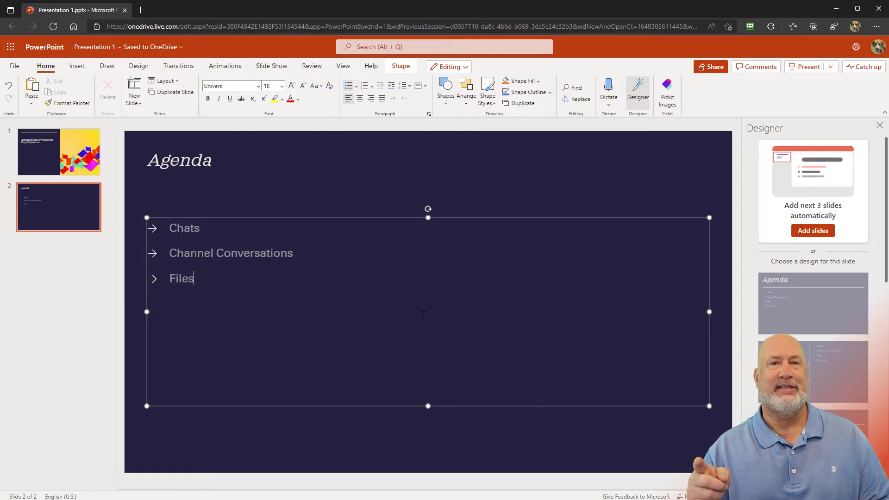
key("Return")
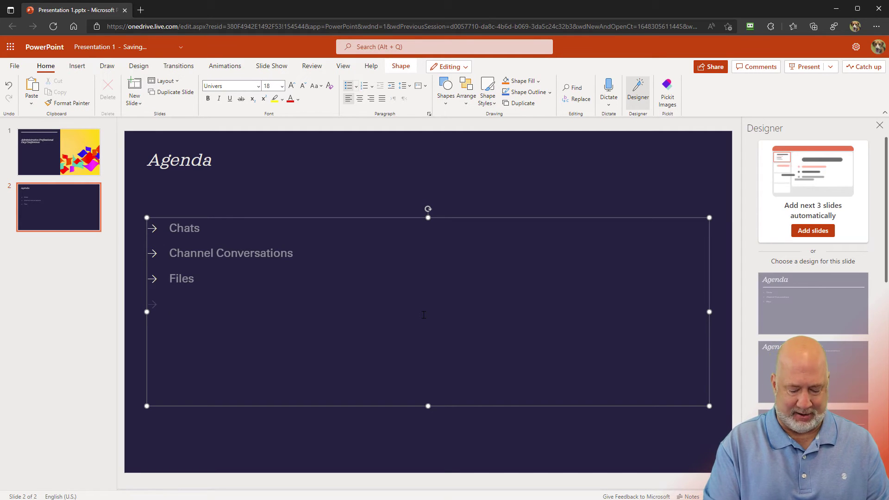
type("Meetings")
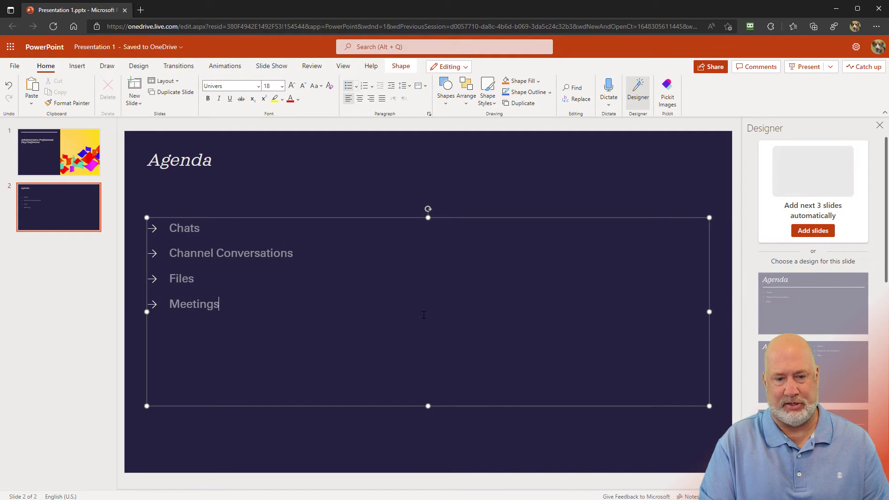
key("Return")
type("Schedul")
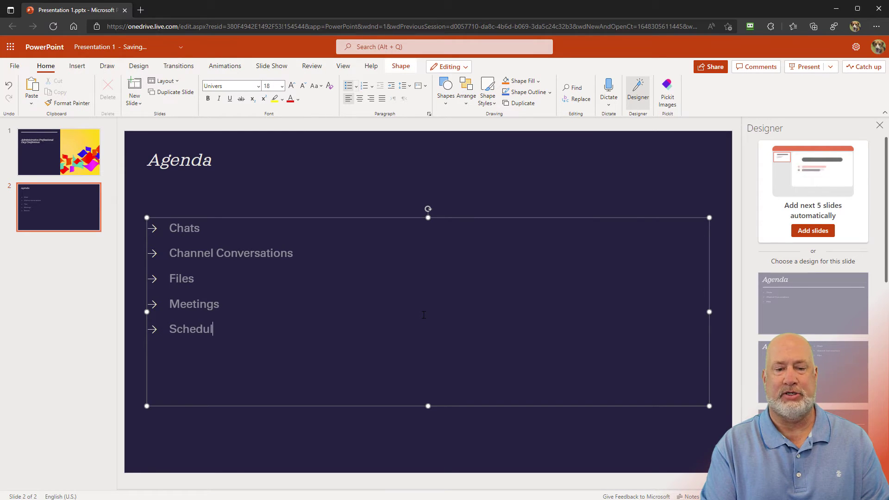
type("e Meetings")
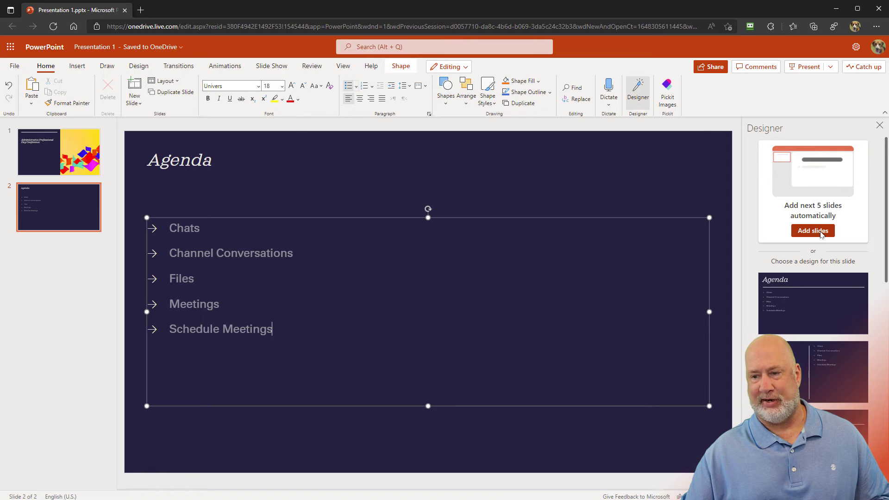
Step: Generate a slide for each agenda bullet with Designer's Add slides, then review them
left_click(820, 233)
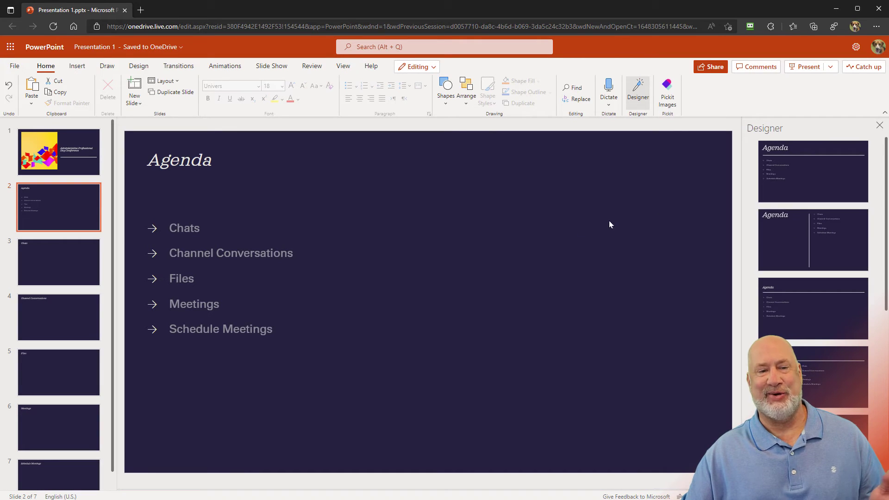
left_click(70, 283)
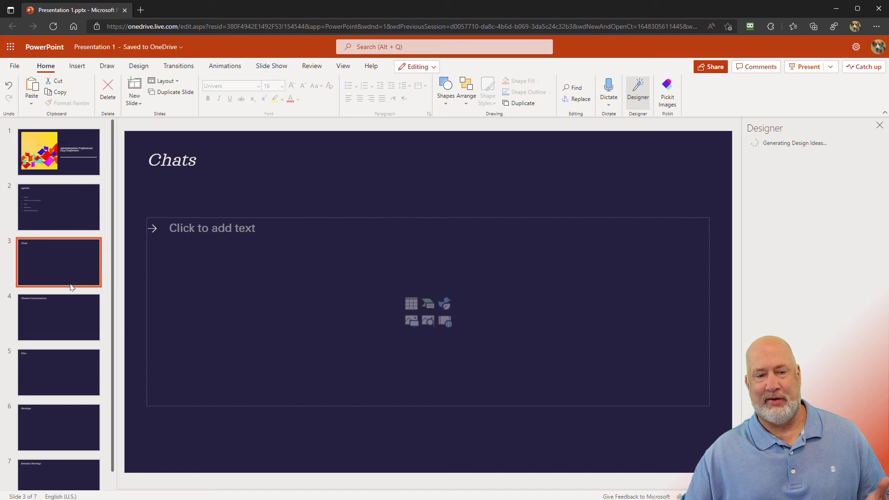
left_click(72, 319)
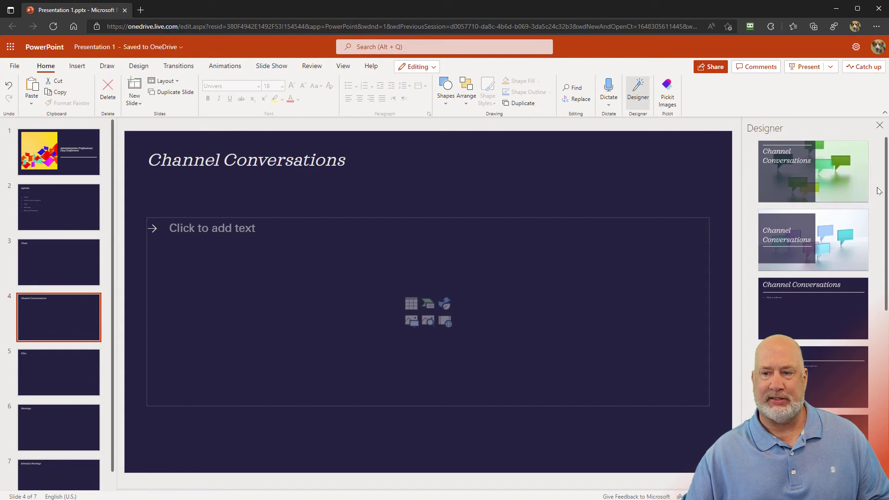
scroll(827, 245, "down", 3)
scroll(827, 244, "down", 2)
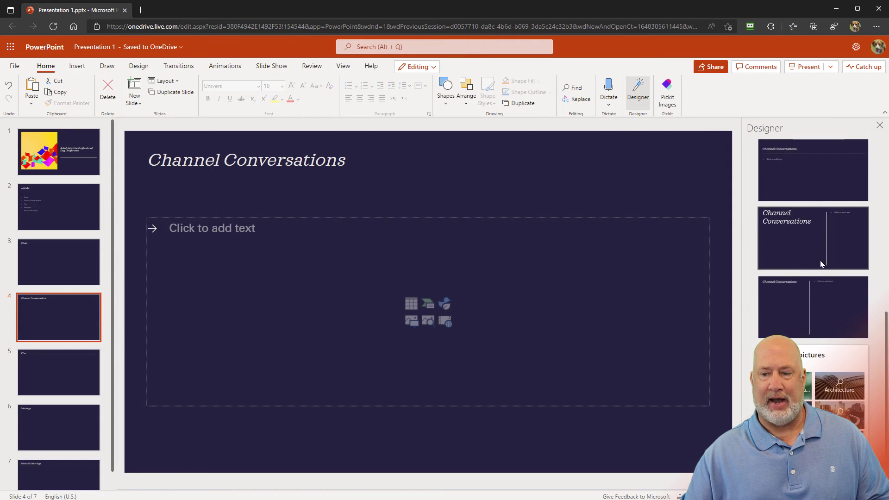
scroll(811, 363, "up", 3)
Step: Give slide 4 the two-column large-title design and apply the Ion theme to the deck
left_click(798, 216)
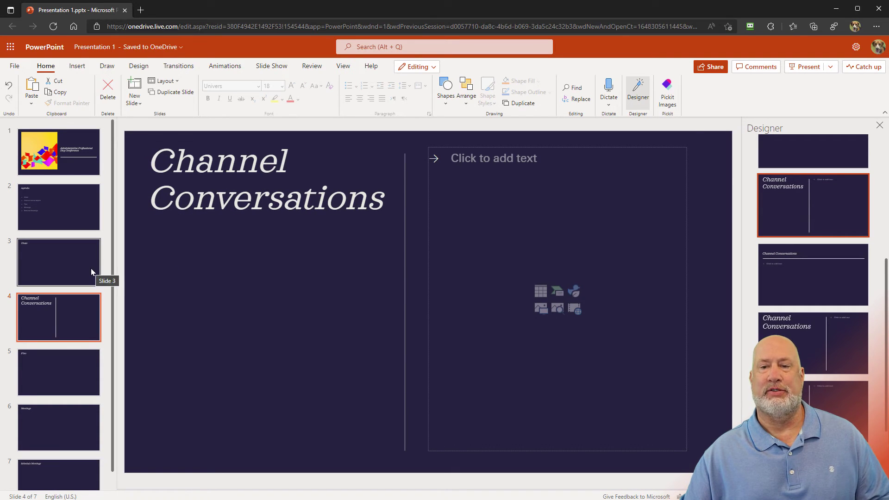
left_click(139, 68)
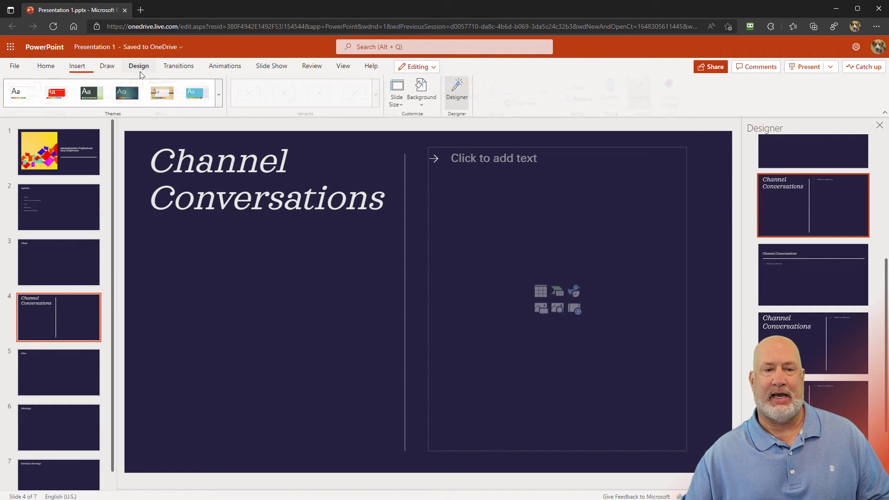
left_click(127, 93)
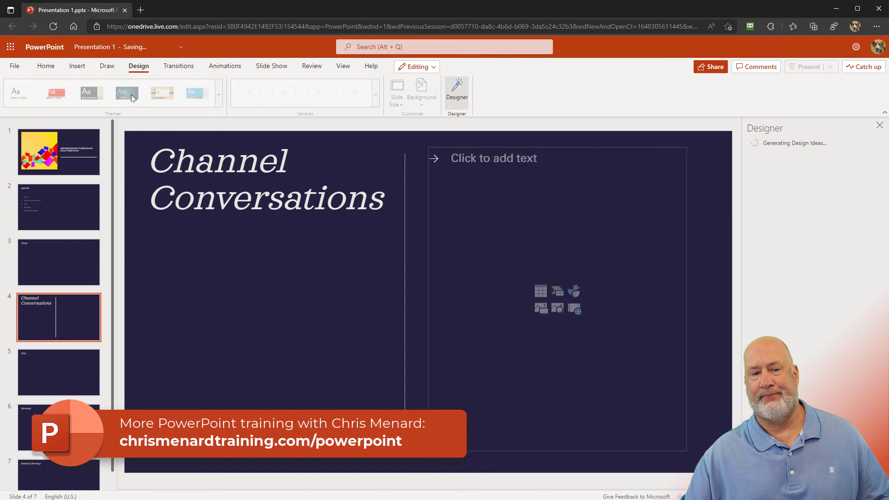